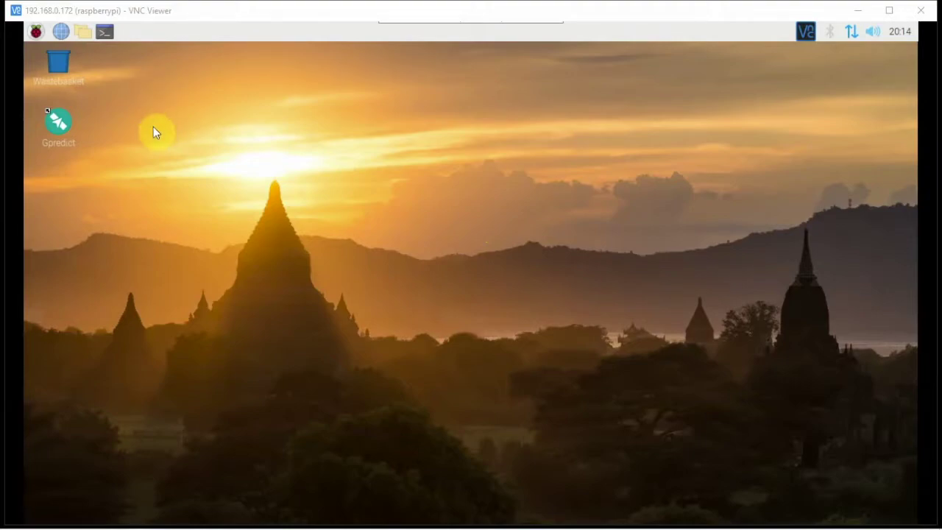
Step: Open Add / Remove Software from Preferences and search for the xcwcp package
click(36, 33)
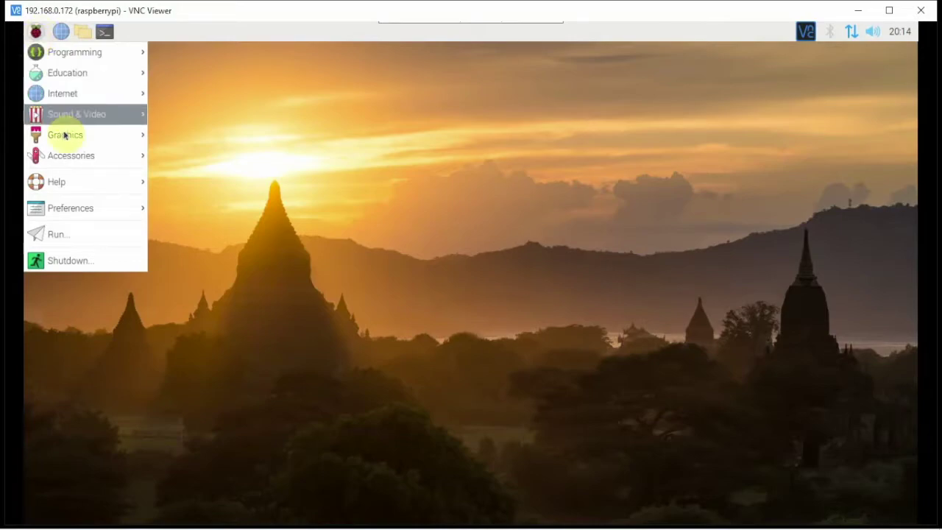
mouse_move(69, 208)
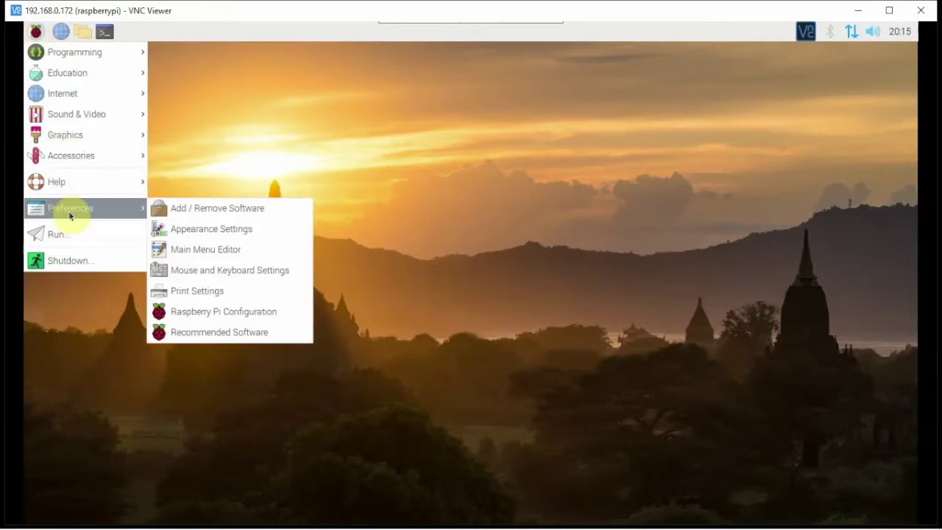
click(193, 214)
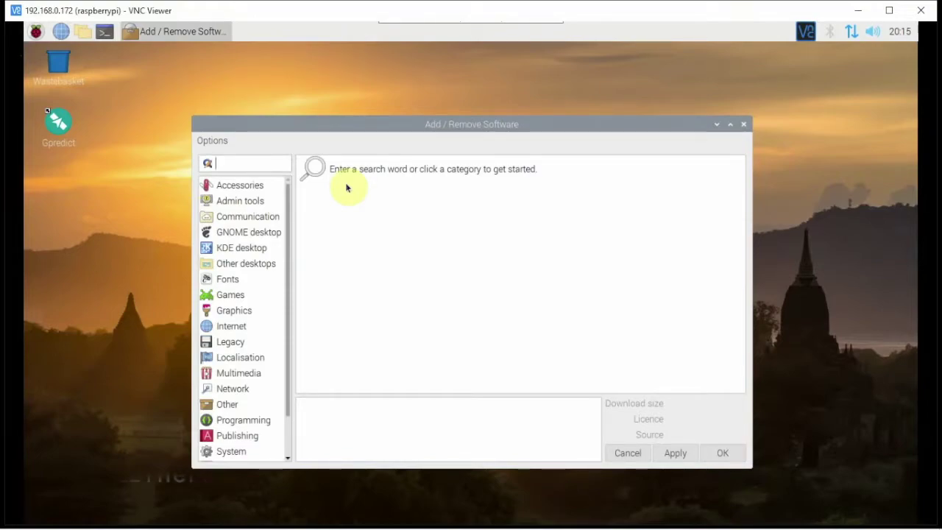
text(xc)
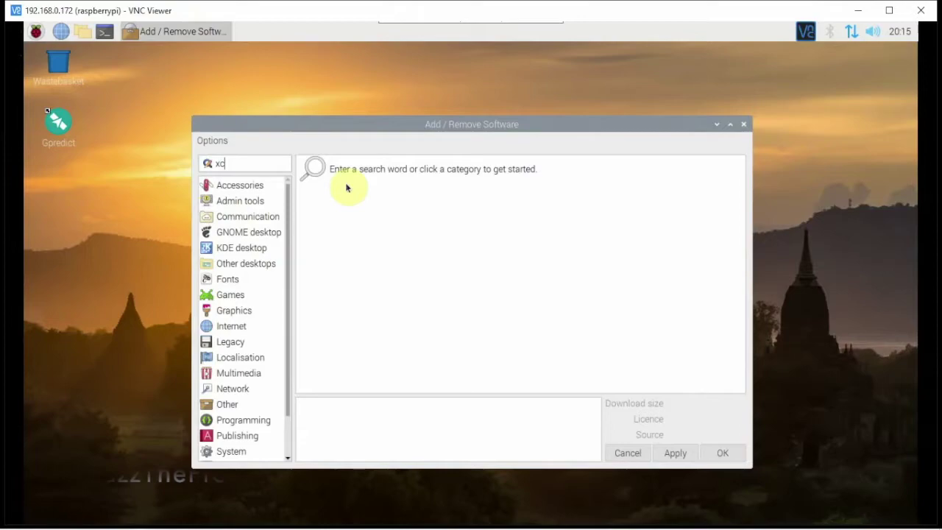
text(wc)
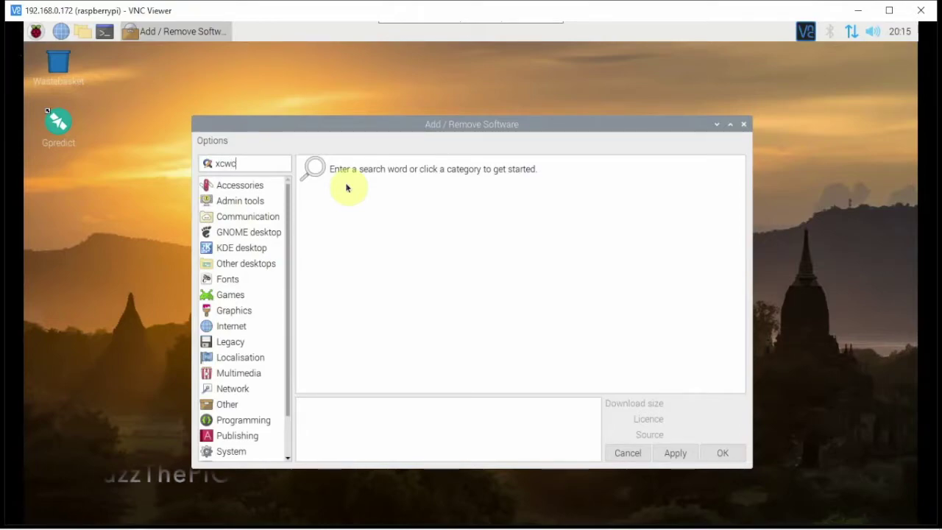
text(p)
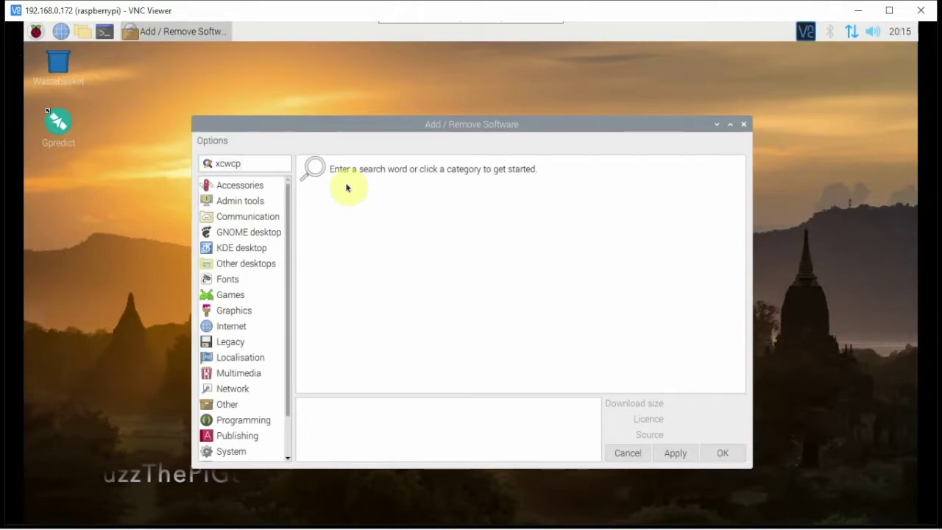
key(Return)
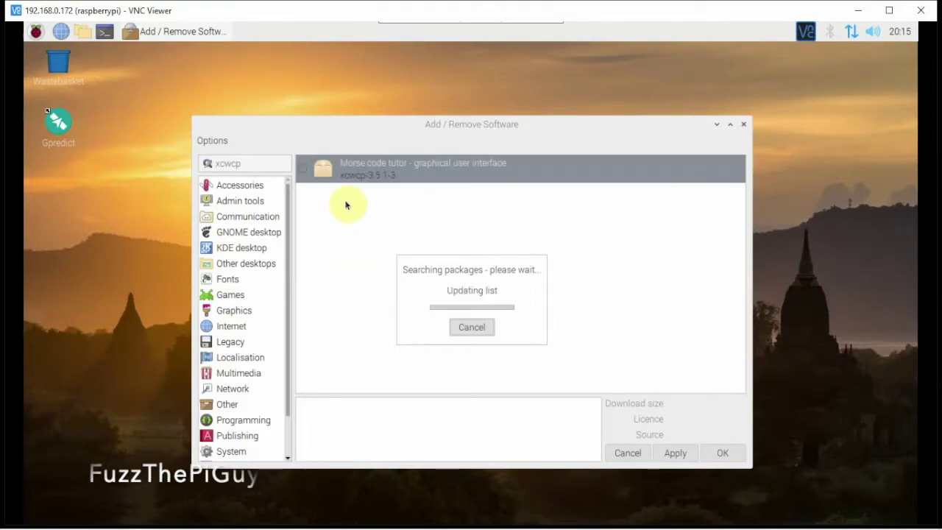
Step: Mark xcwcp for installation, apply, and authorise the install with the account password
click(305, 170)
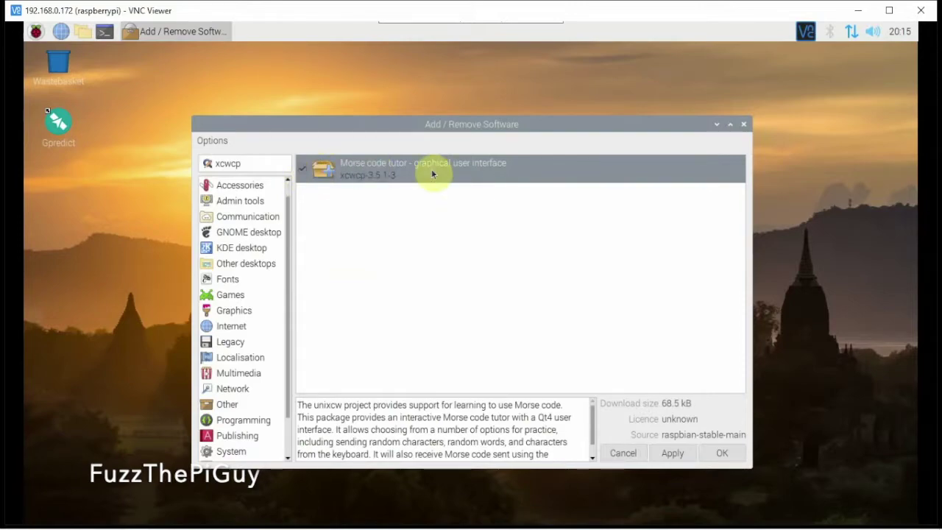
click(678, 452)
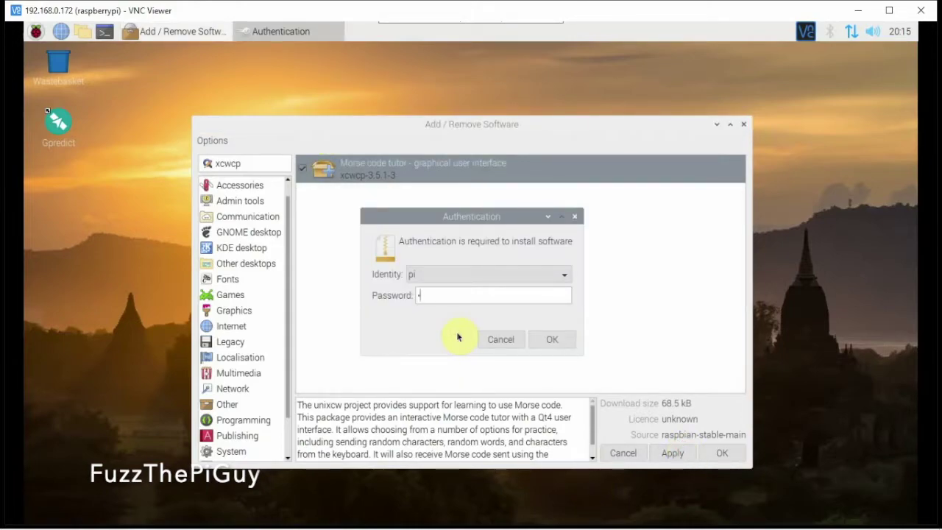
text(raspberry)
text(y)
key(Return)
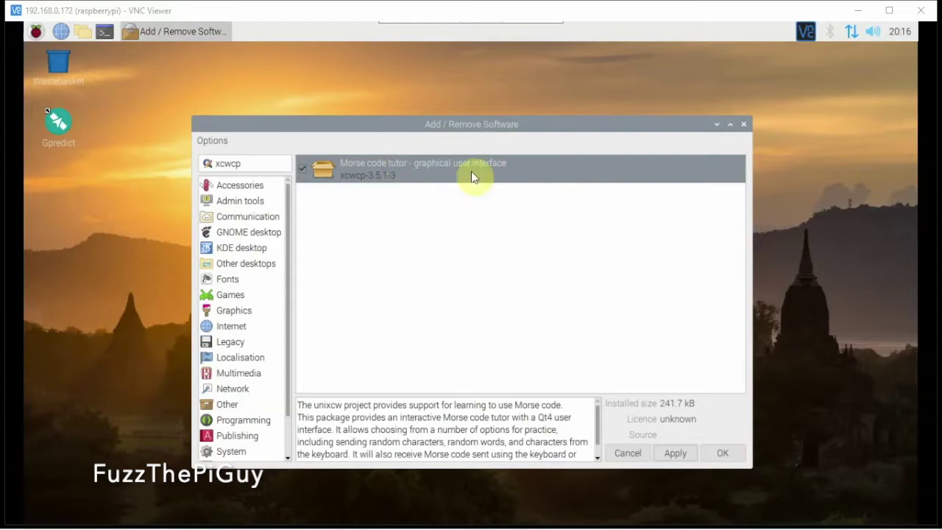
Step: Close the software manager, browse the Raspberry menu without launching anything, then open a terminal
click(715, 453)
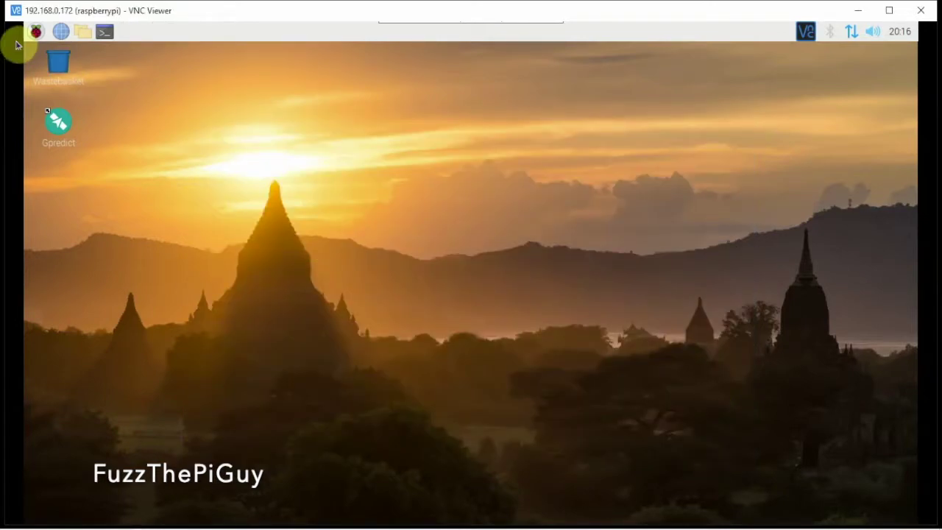
click(36, 31)
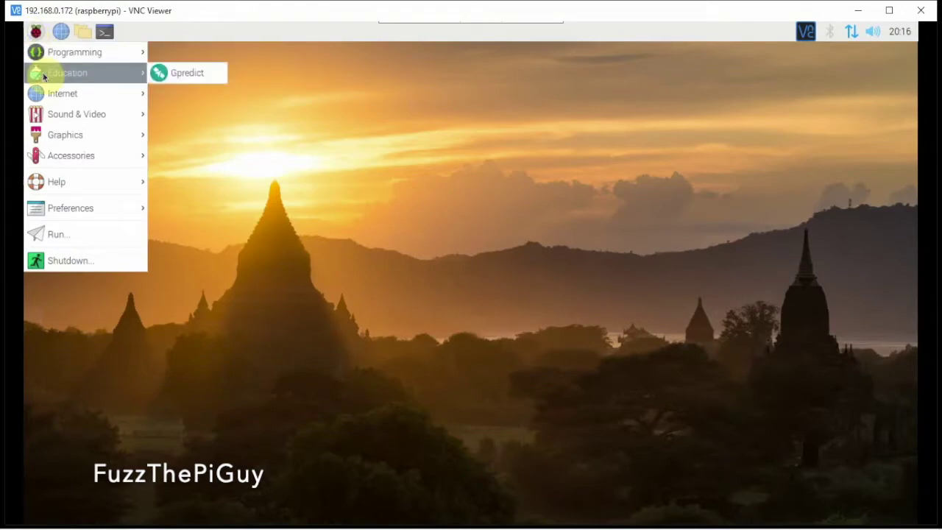
mouse_move(52, 61)
mouse_move(54, 82)
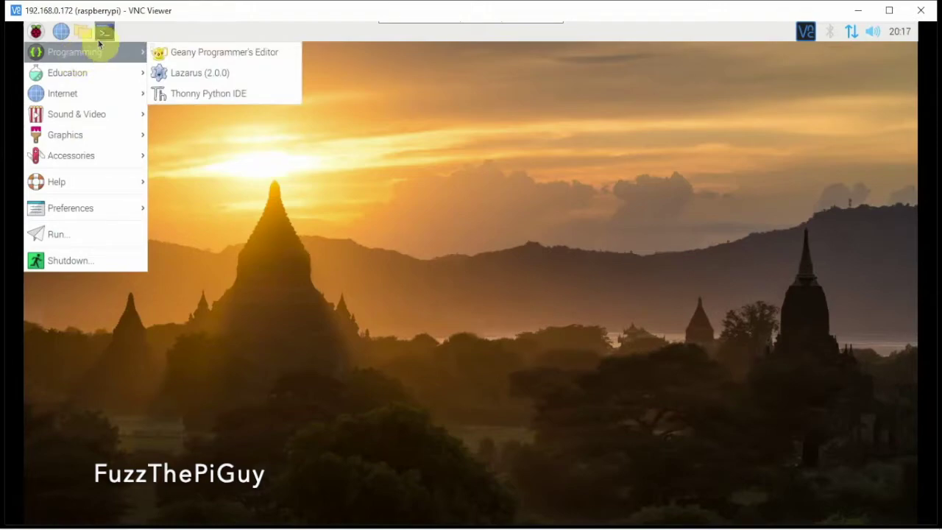
key(Escape)
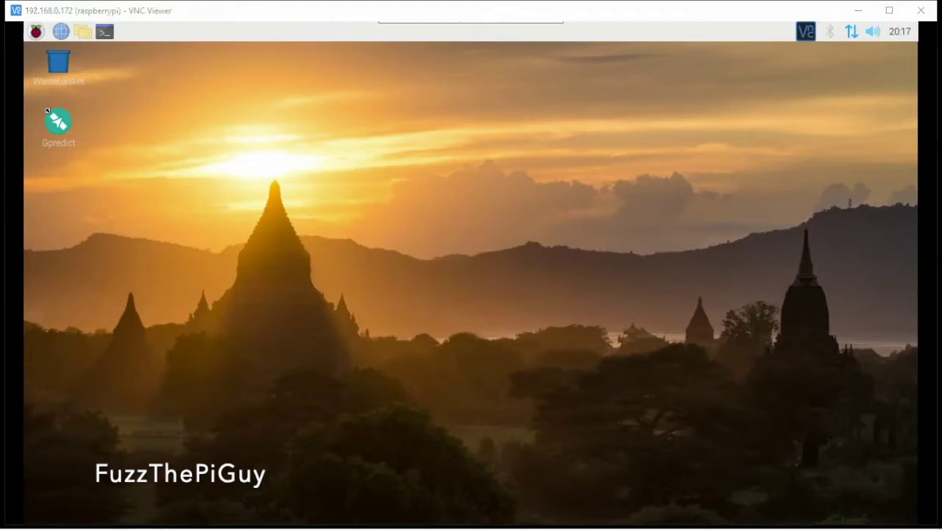
key(ctrl+alt+t)
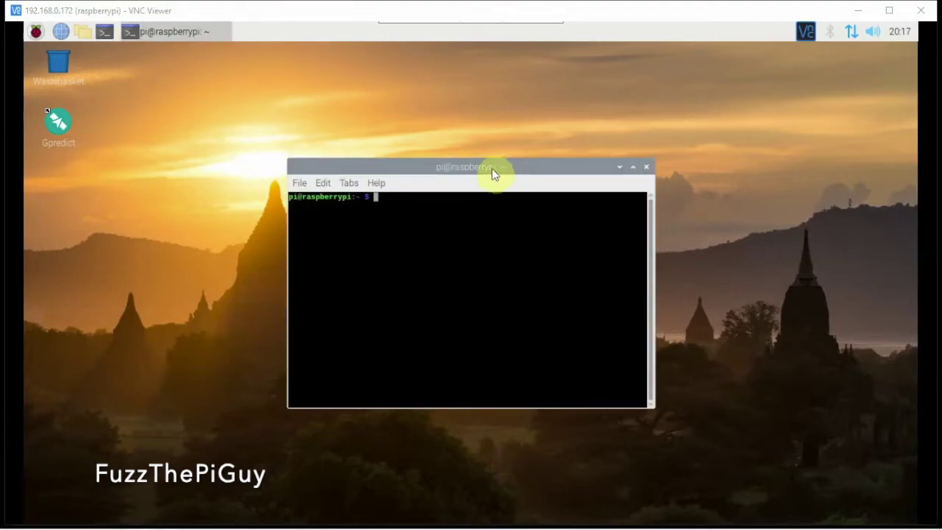
Step: Reposition the terminal, clear stray characters, and run xcwcp to launch the tutor
drag(494, 174, 469, 160)
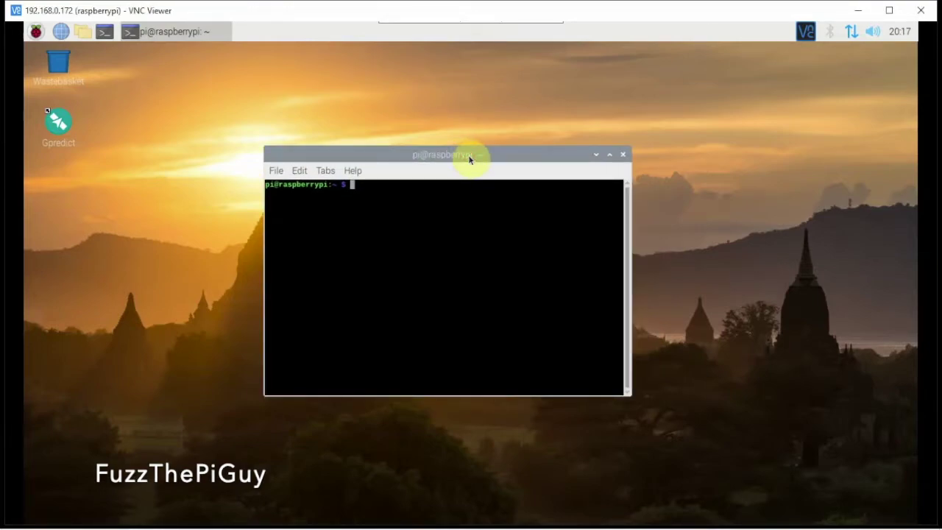
text('')
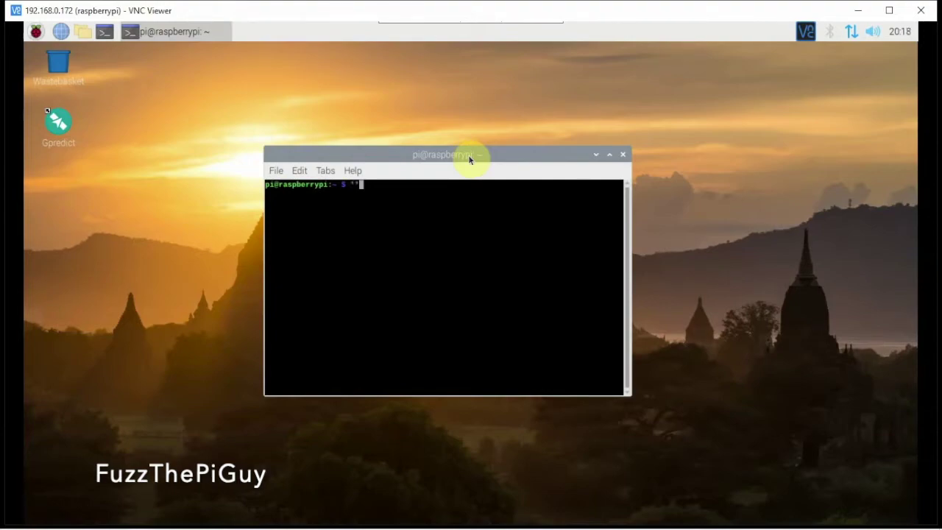
text(')
text('')
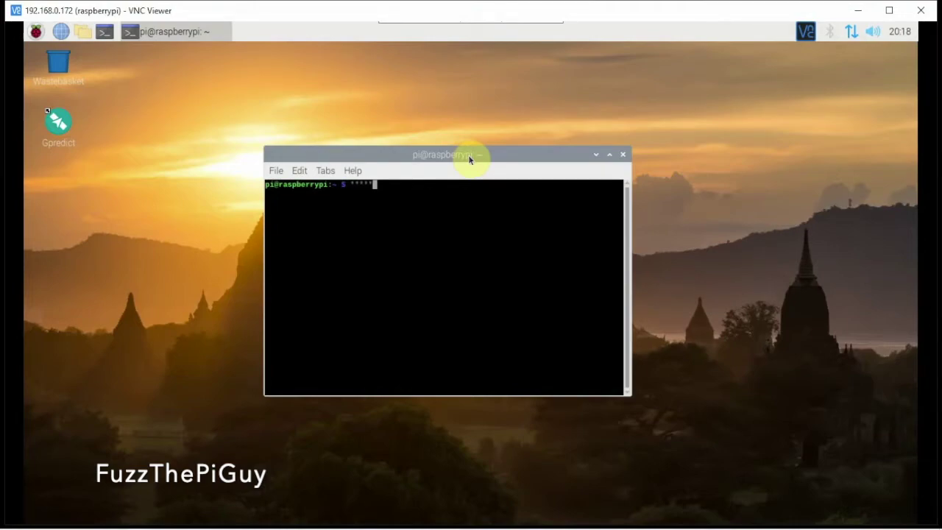
text(**)
text(**)
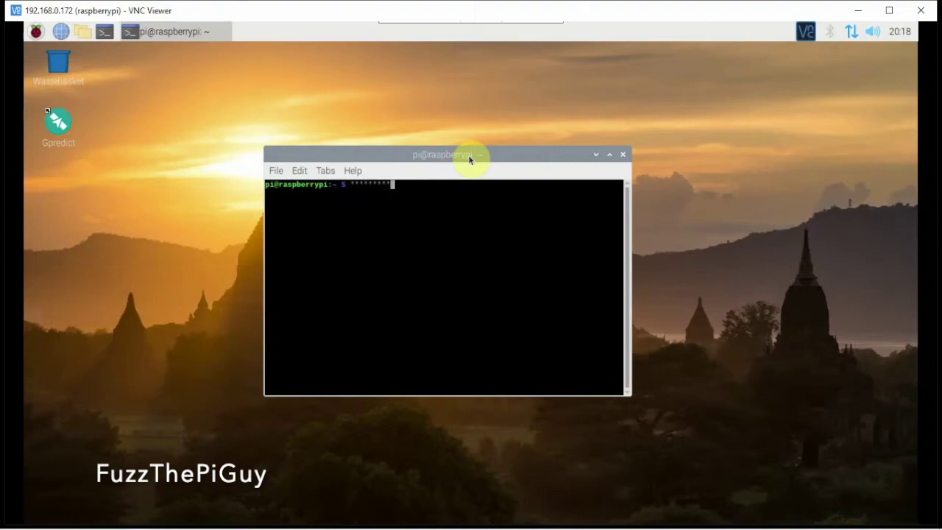
key(BackSpace)
key(BackSpace)
key(BackSpace)
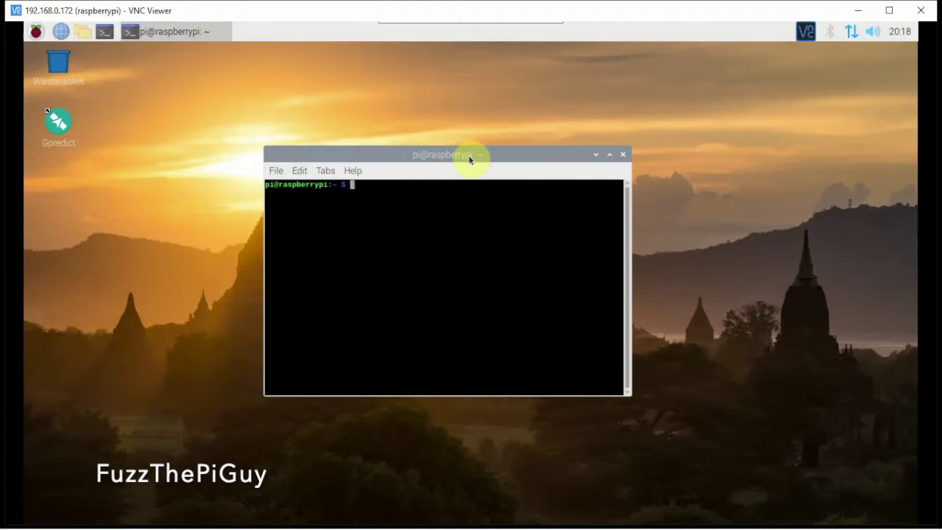
text(xcw)
text(cp)
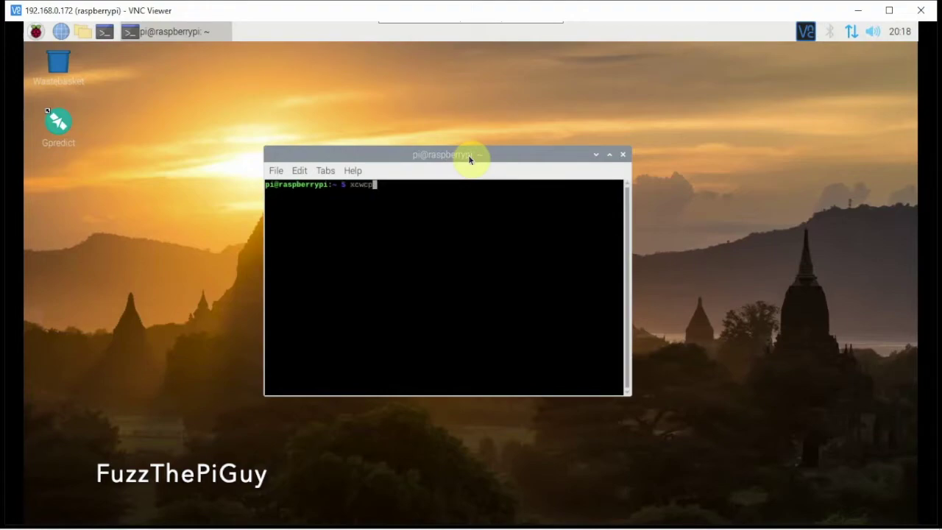
key(Return)
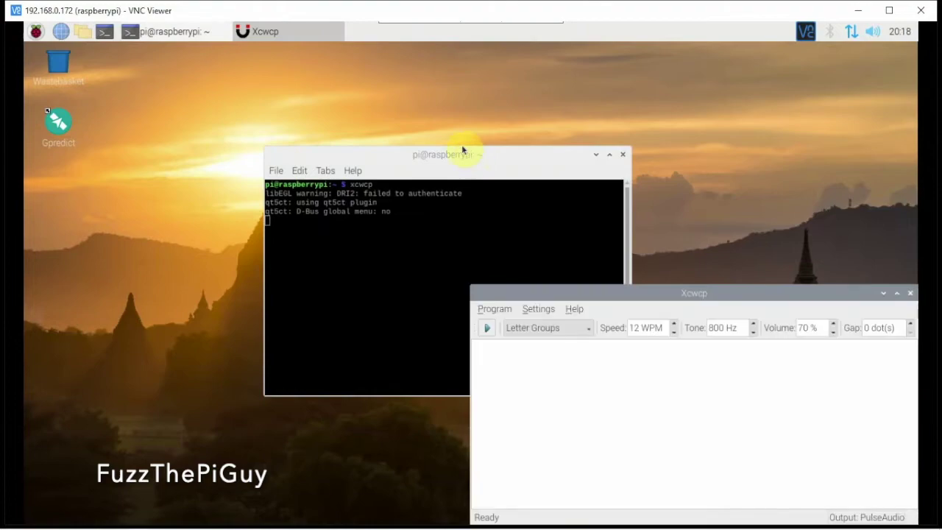
click(618, 300)
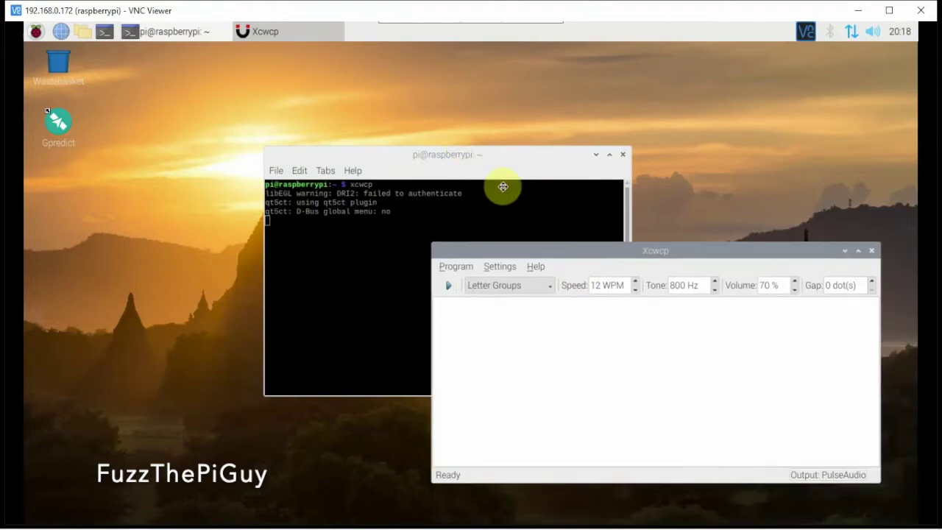
drag(503, 187, 457, 157)
double_click(457, 157)
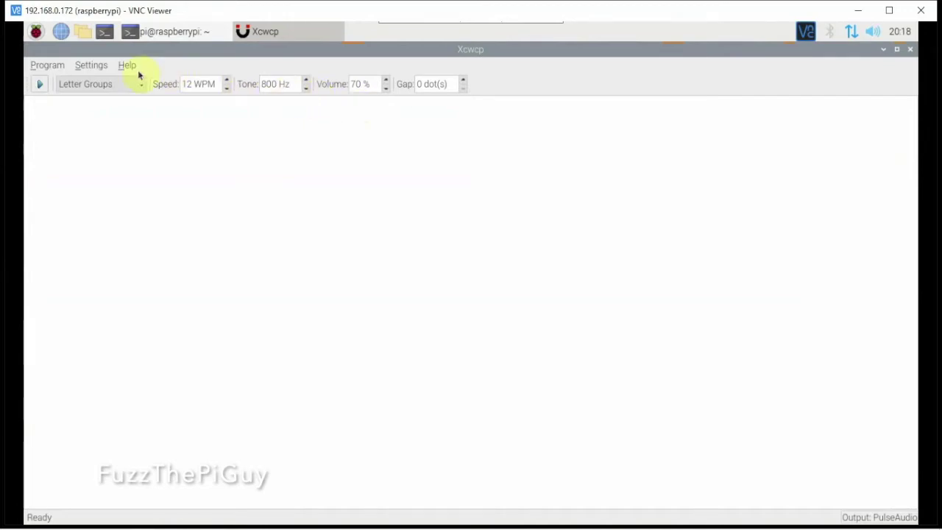
click(85, 68)
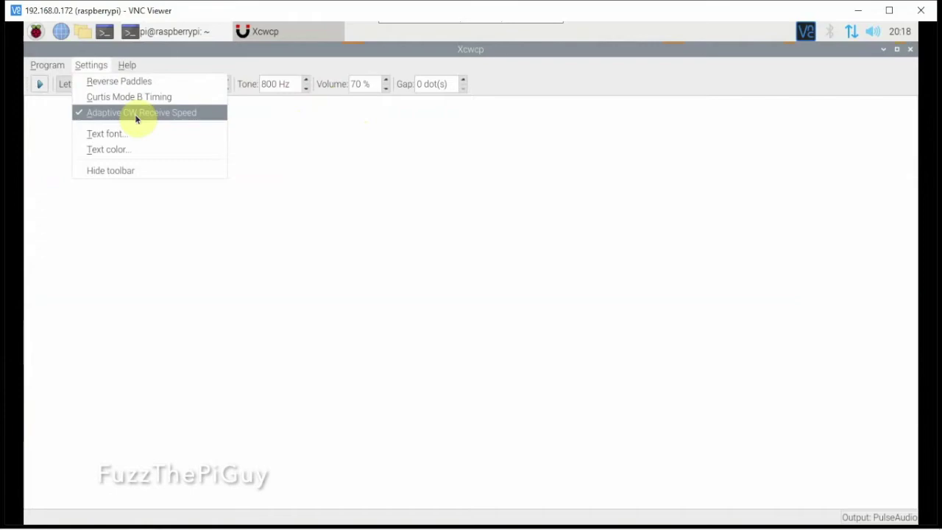
mouse_move(135, 77)
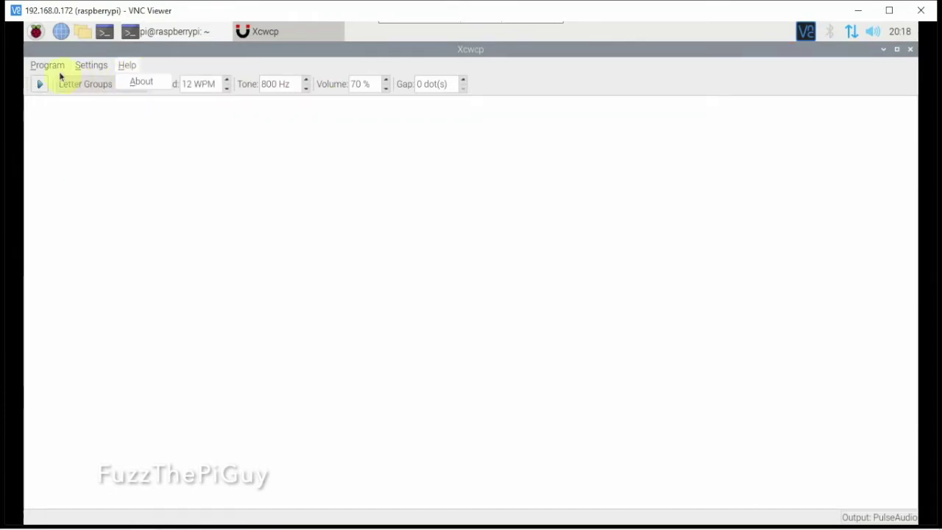
mouse_move(50, 69)
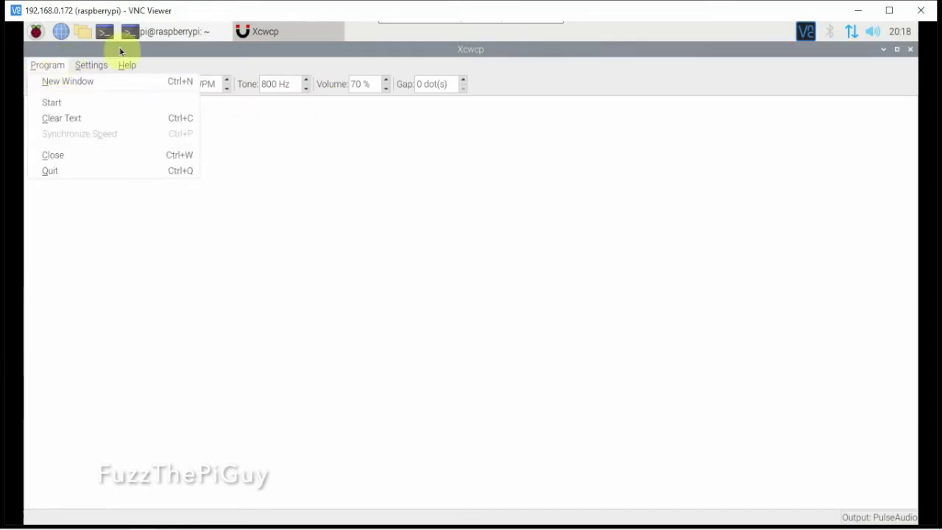
click(145, 57)
click(93, 86)
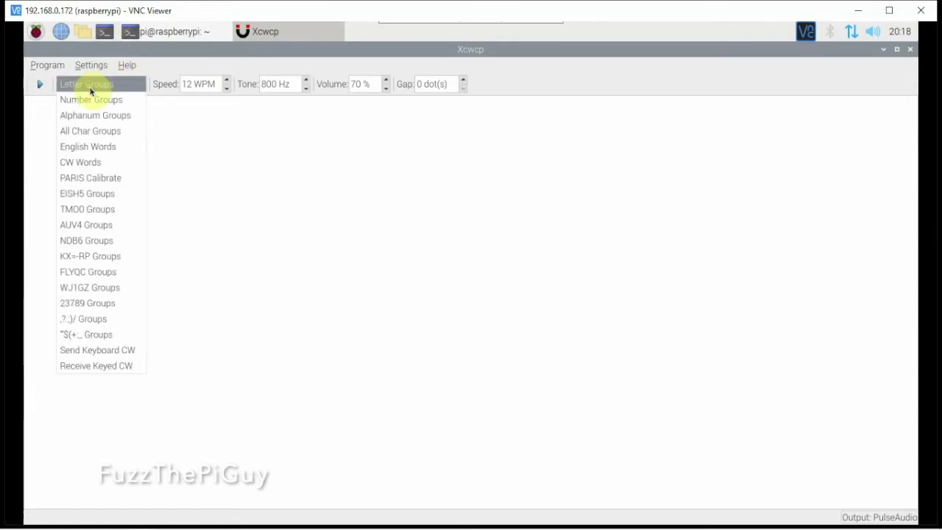
click(90, 89)
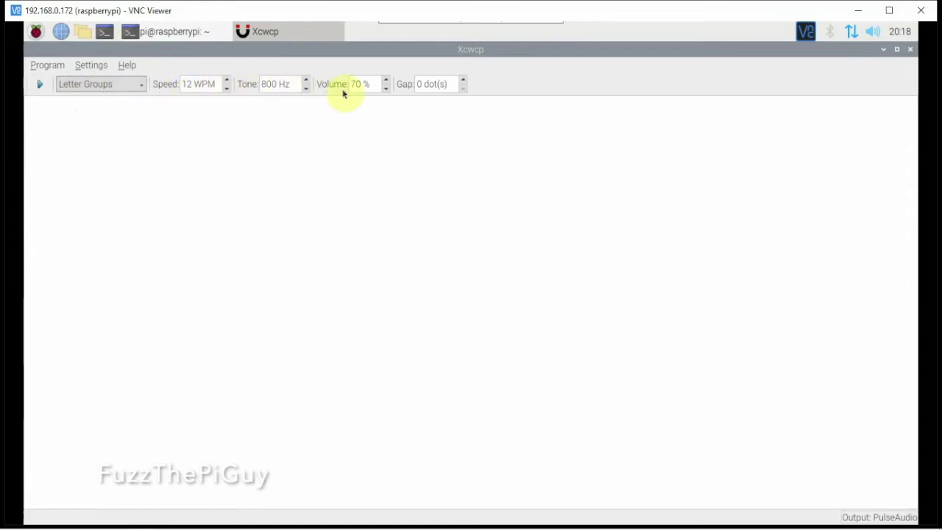
click(191, 114)
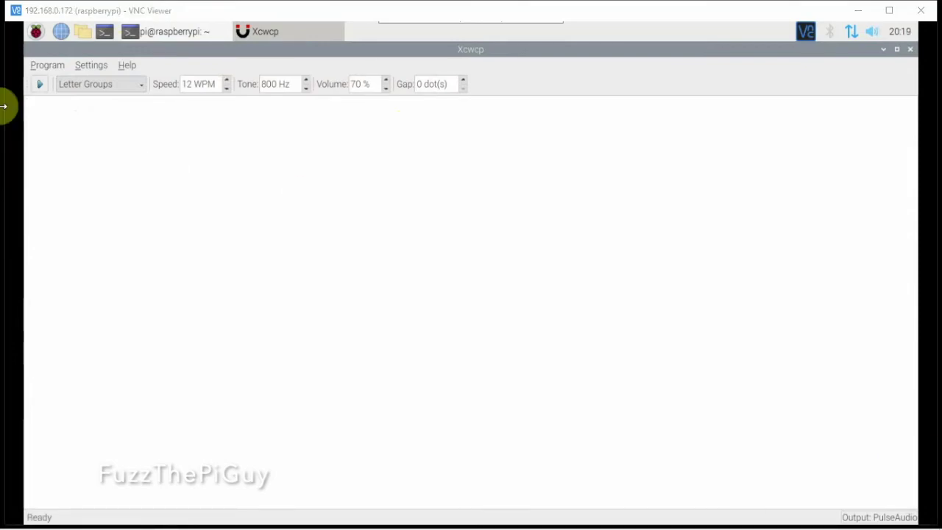
click(79, 88)
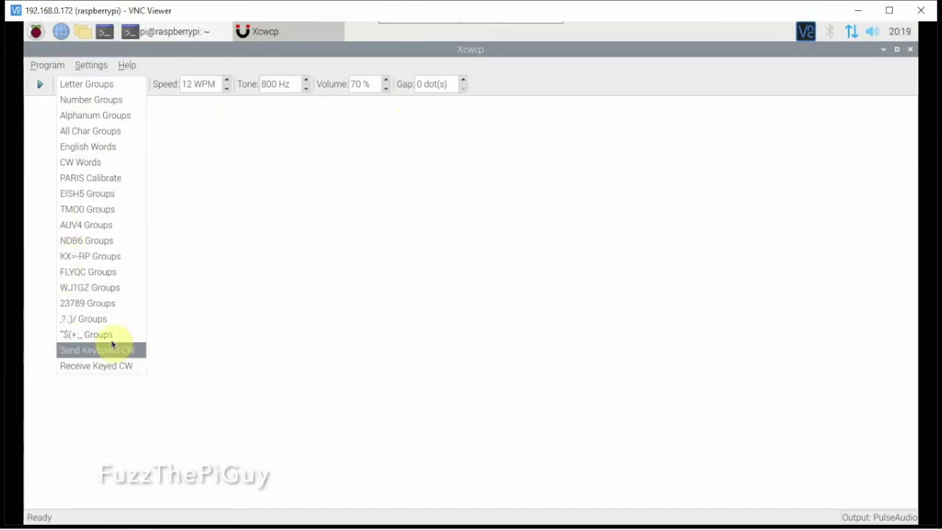
Step: Select the English Words exercise, lower the speed, and start sending practice words
click(103, 149)
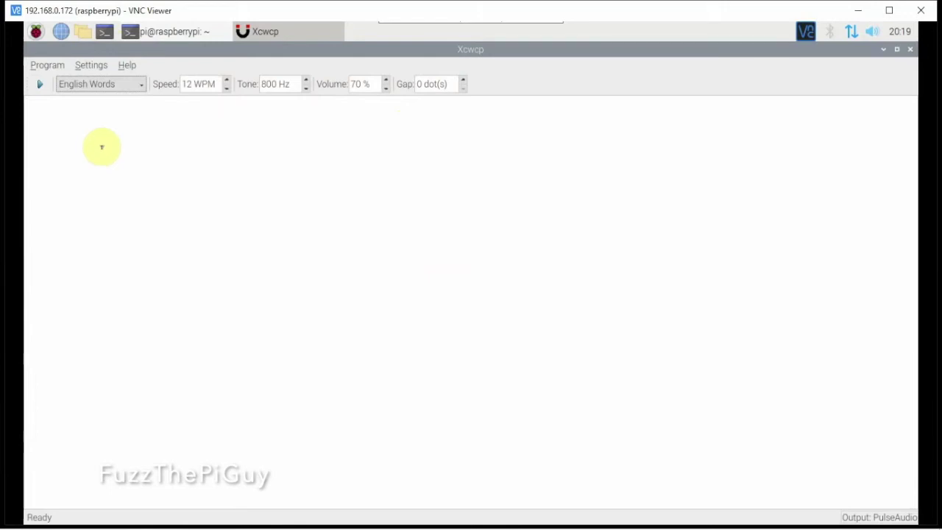
click(226, 89)
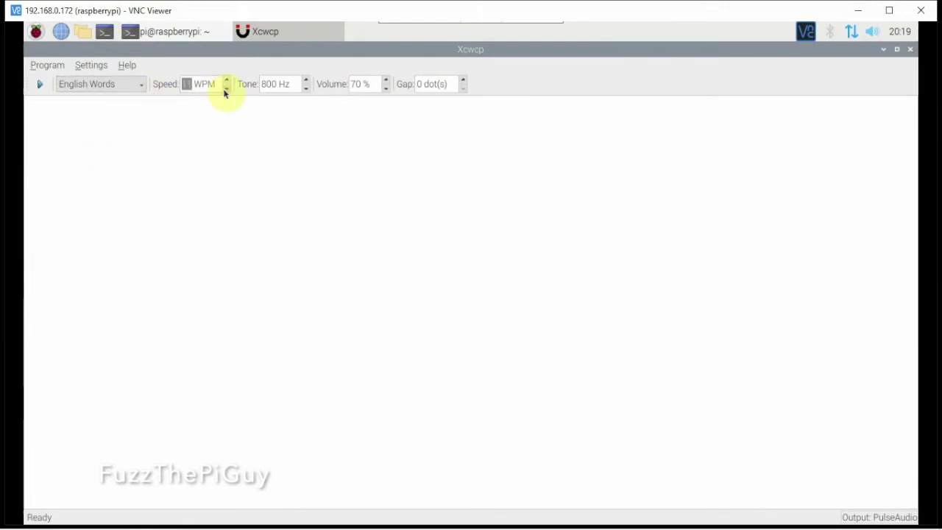
click(226, 89)
click(39, 87)
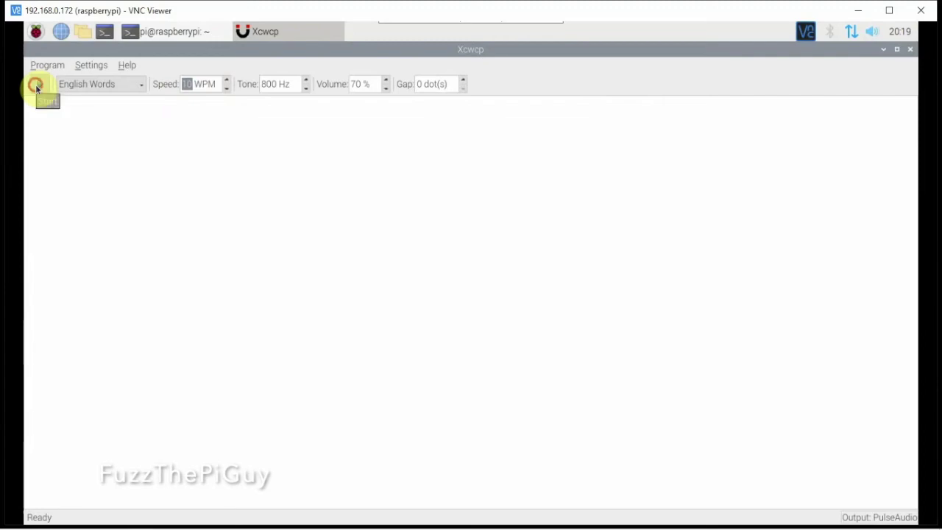
click(36, 87)
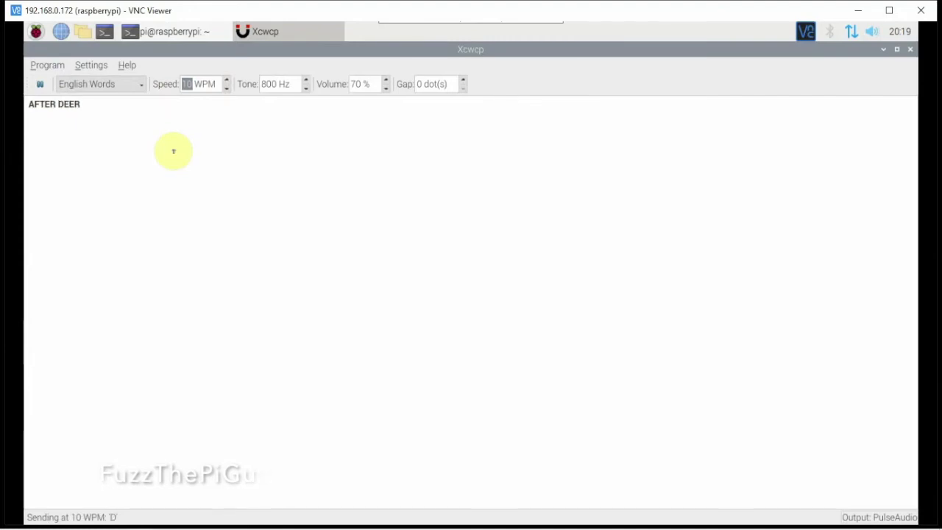
Step: Raise the sending speed to 20 WPM and switch the exercise to CW Words
click(226, 81)
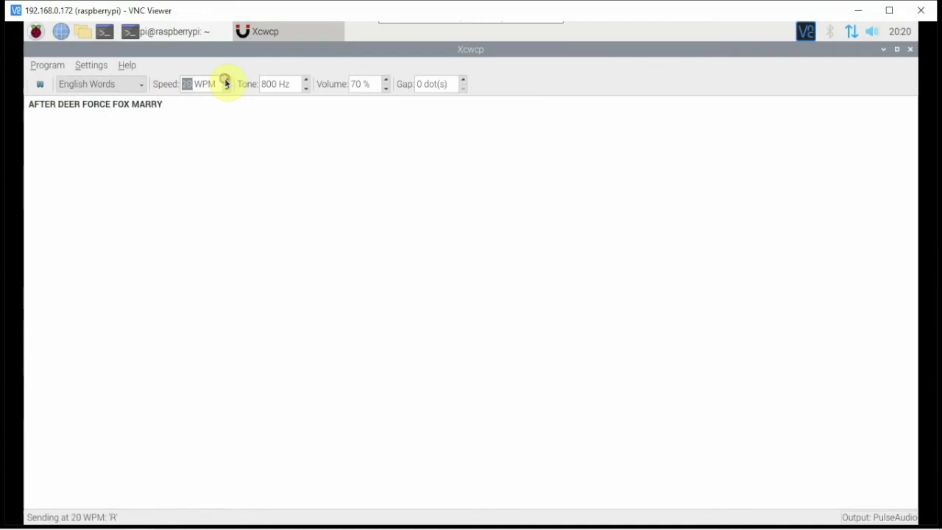
click(134, 86)
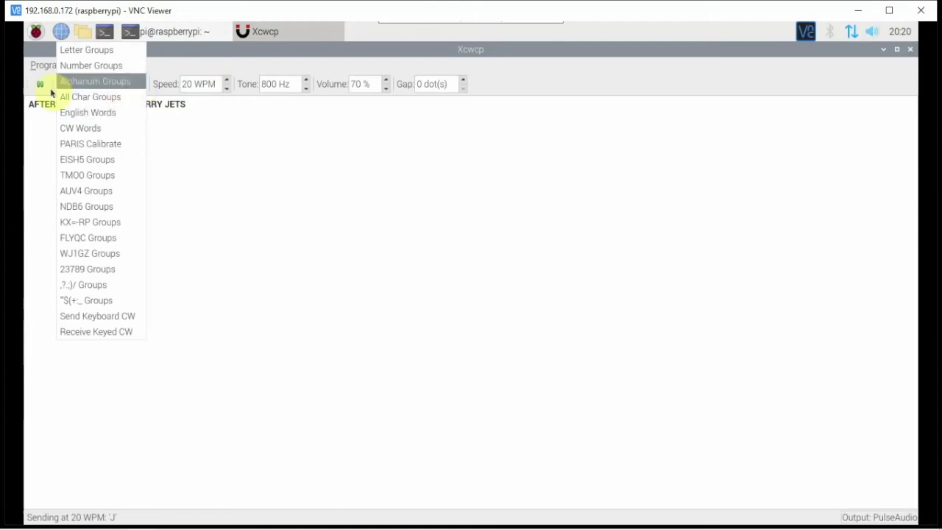
click(80, 127)
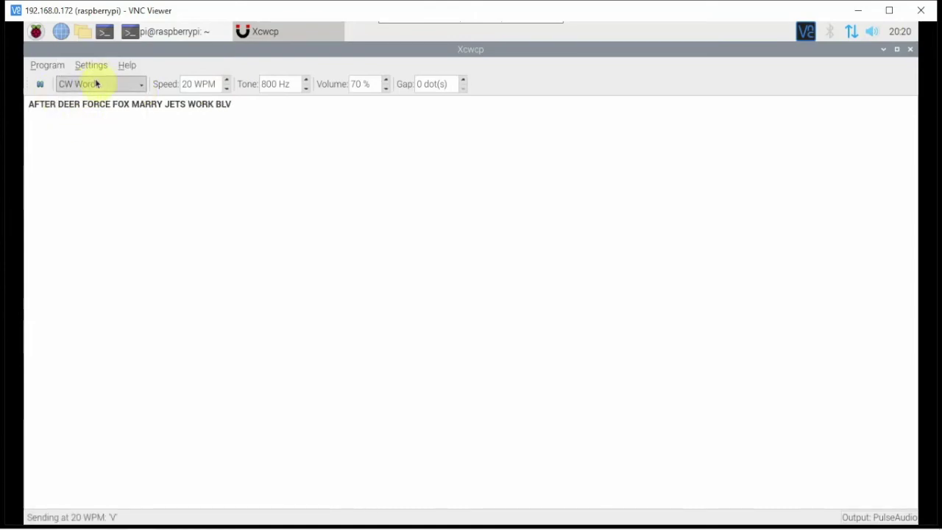
Step: Switch the exercise to KX=-RP Groups and stop sending
click(94, 84)
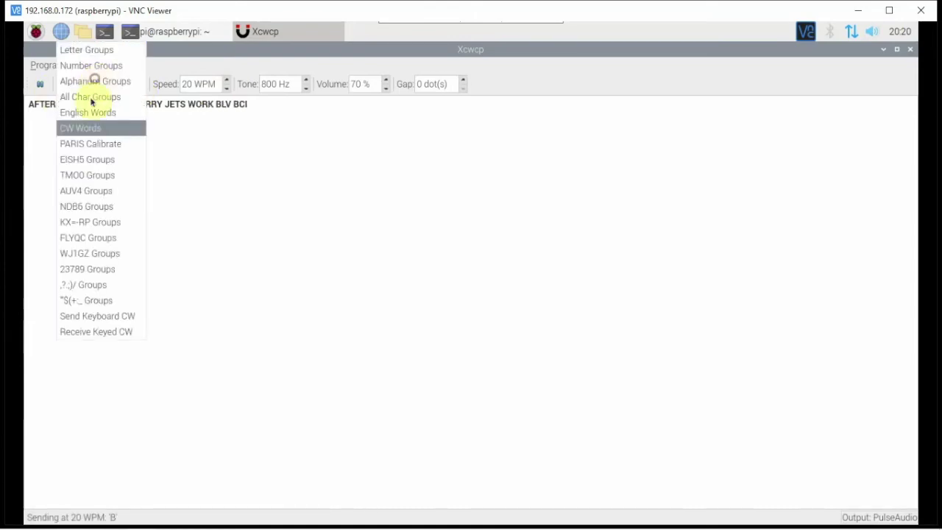
click(79, 215)
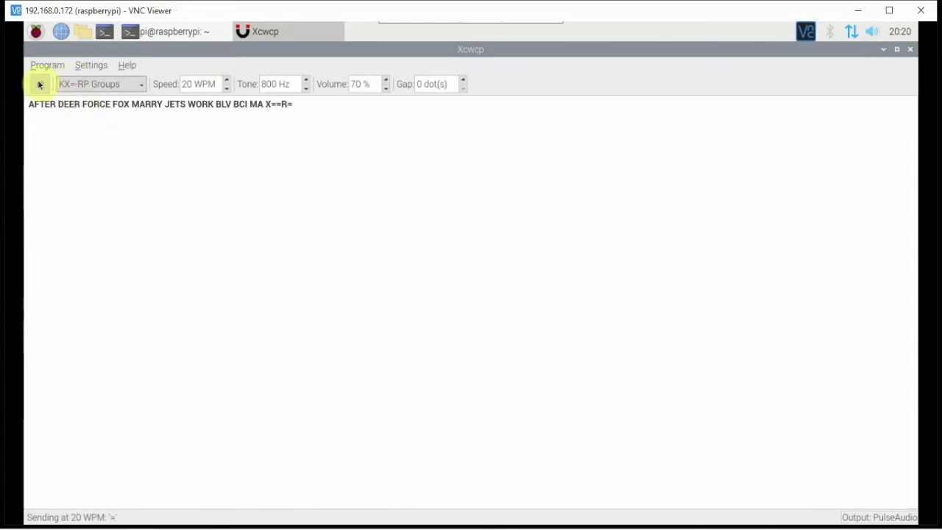
click(38, 84)
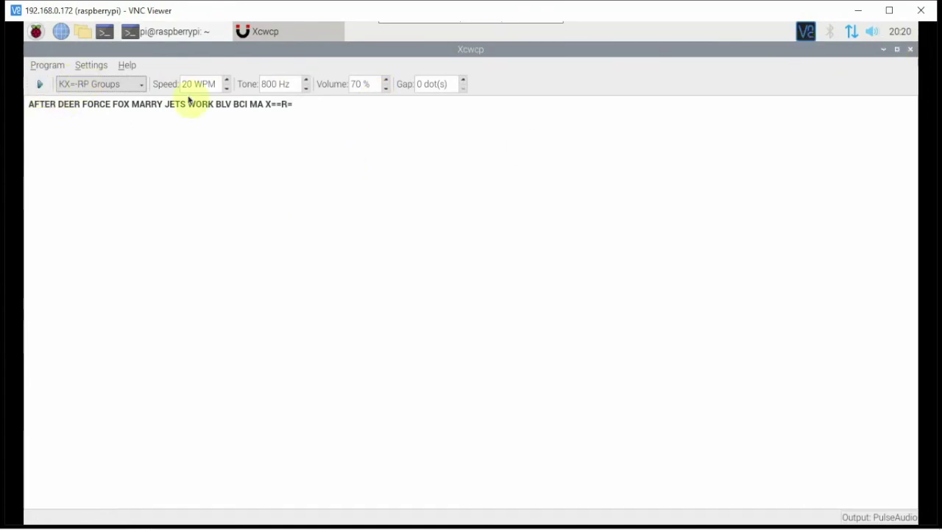
click(93, 67)
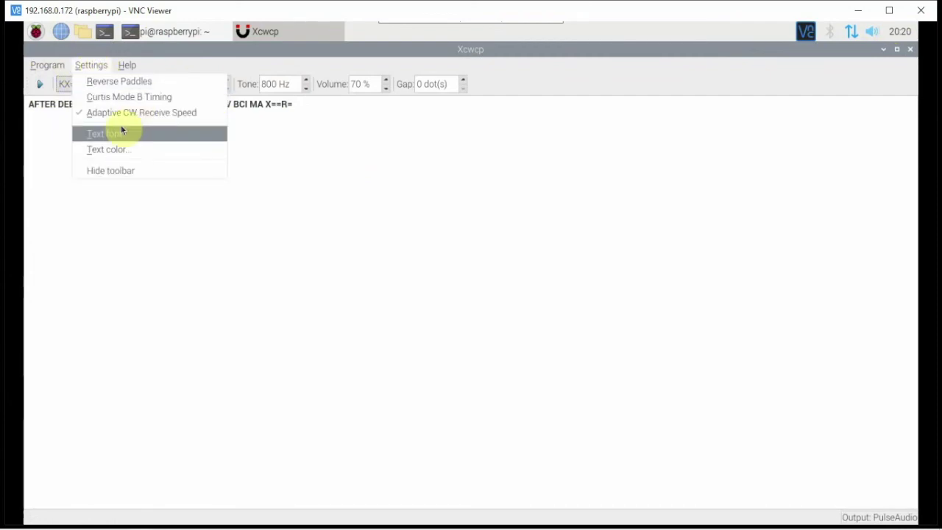
click(123, 81)
click(125, 67)
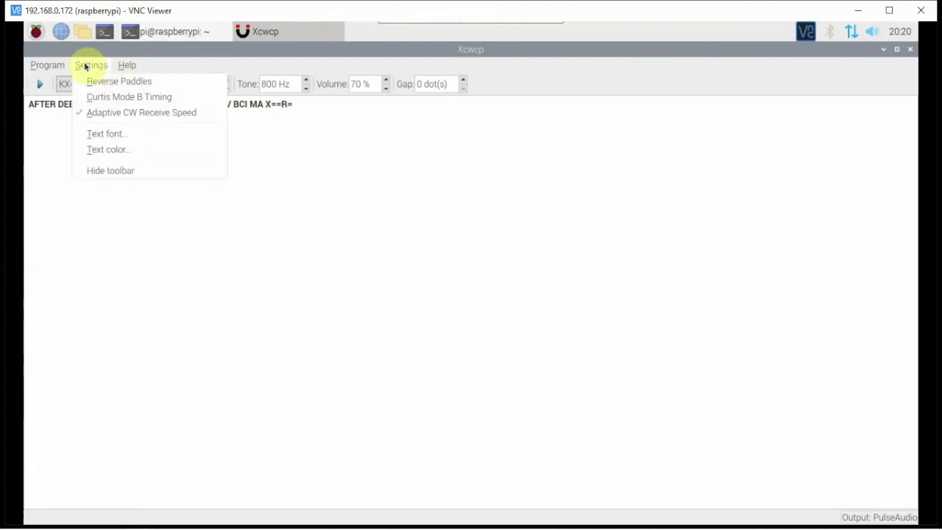
click(234, 55)
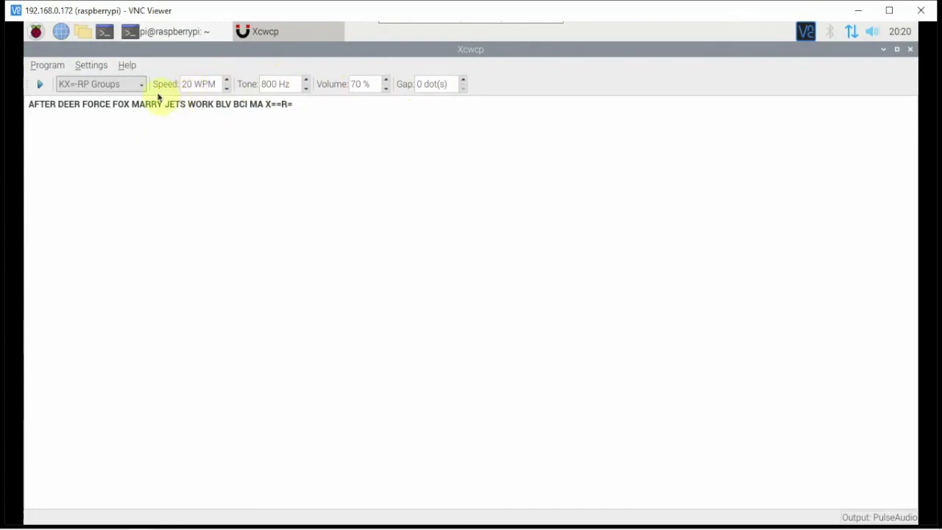
click(101, 84)
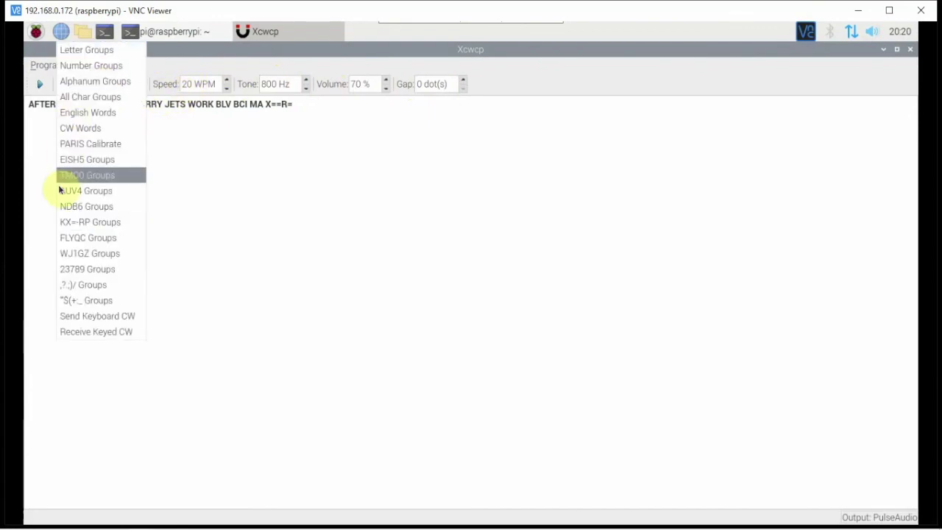
click(275, 268)
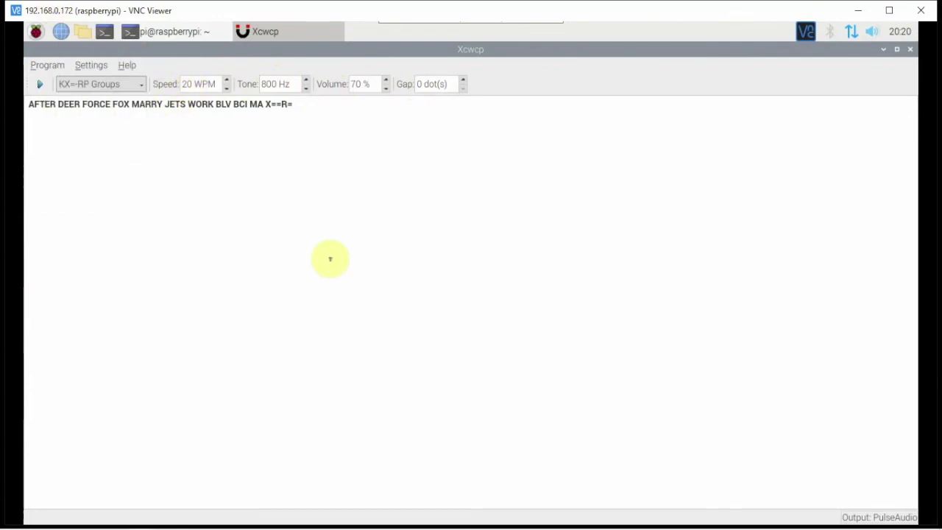